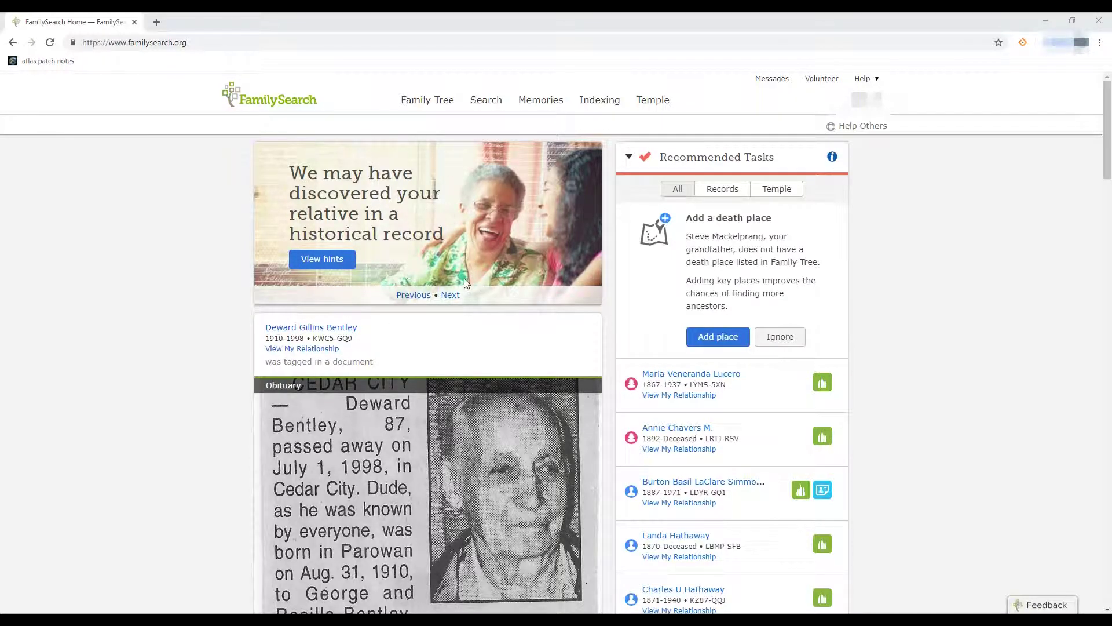
# Browse through the featured banners on the home page.
pyautogui.click(453, 297)
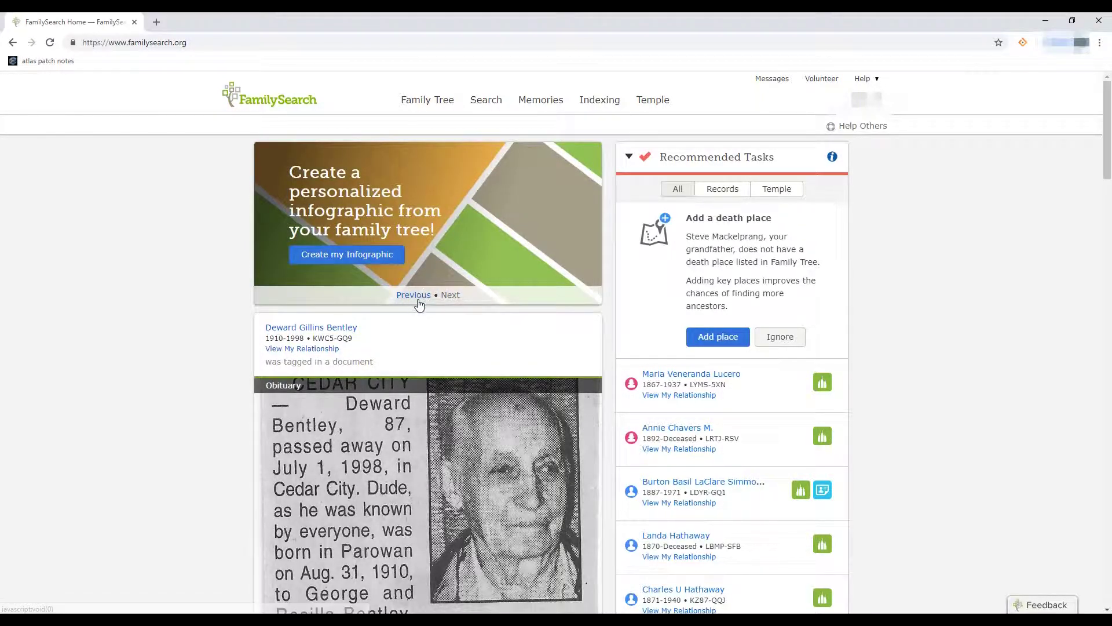
pyautogui.click(414, 296)
pyautogui.click(414, 296)
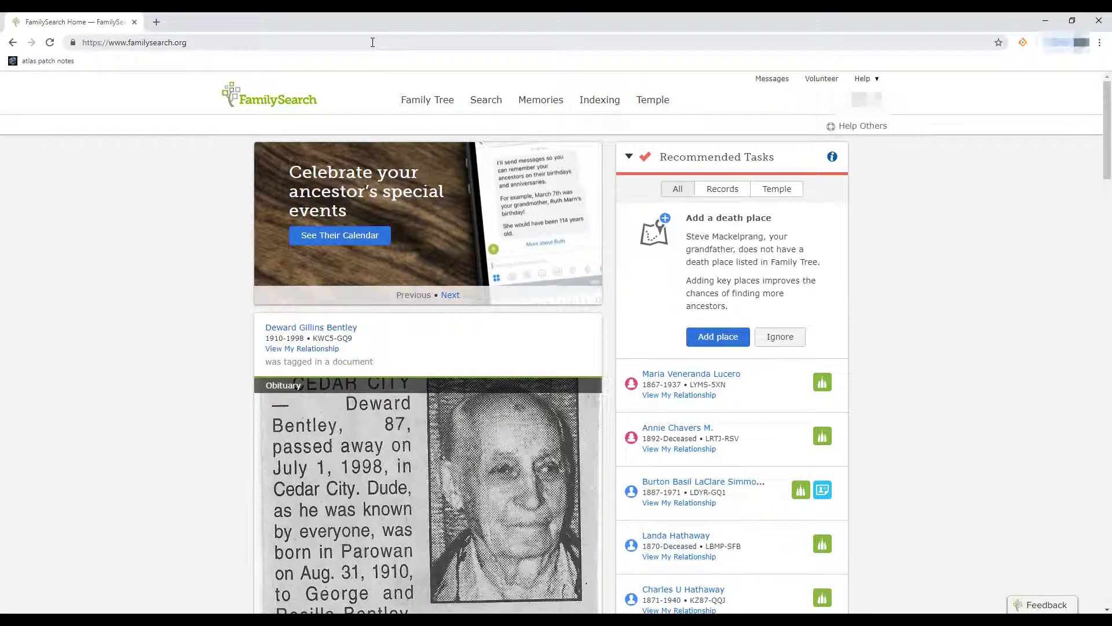
# Open the message mailbox and review the "Date of death and where" conversation, its linked person record and the reply field.
pyautogui.click(772, 81)
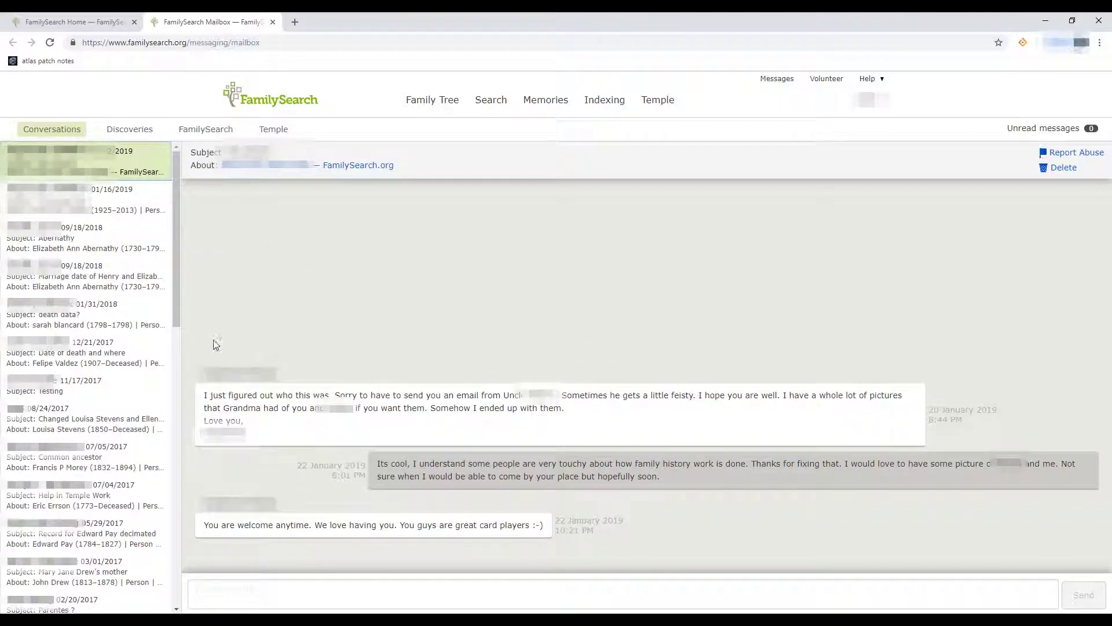
pyautogui.click(142, 355)
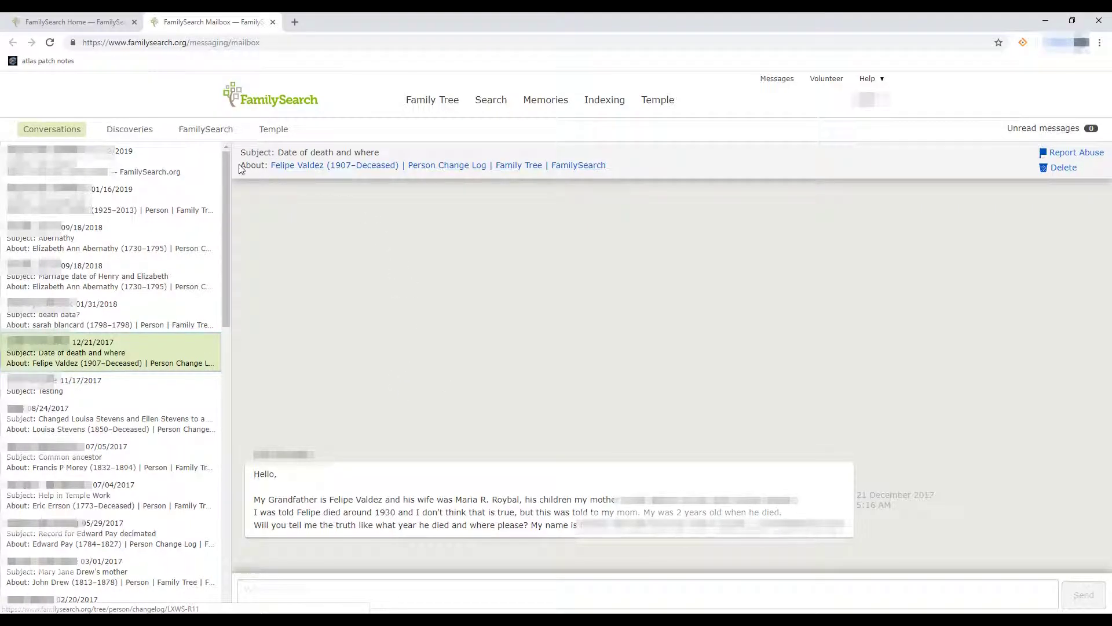
pyautogui.click(348, 172)
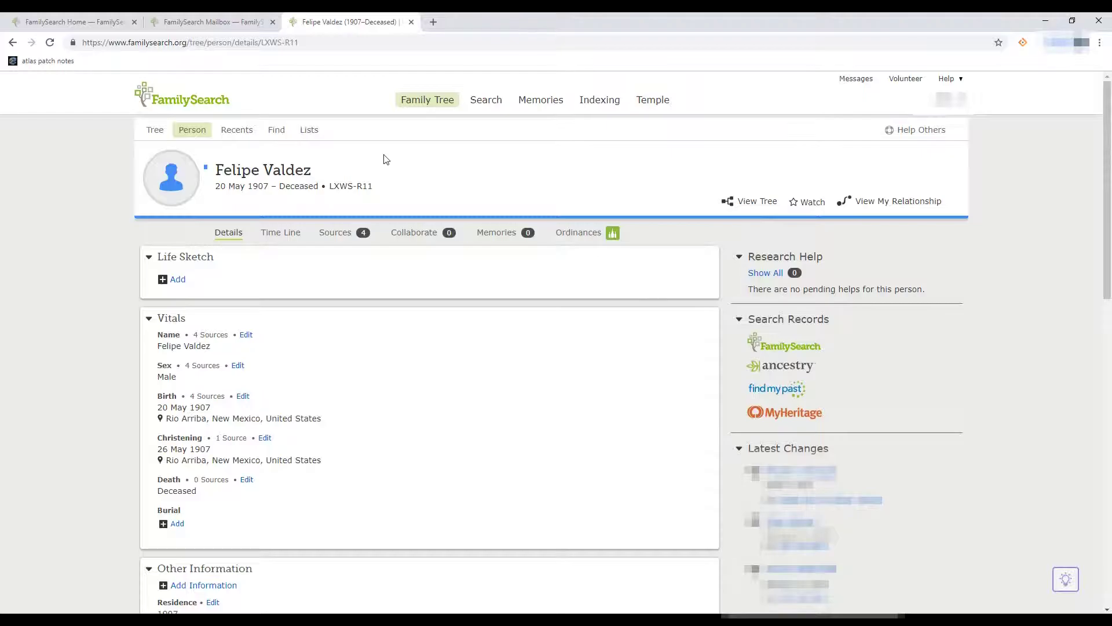
pyautogui.click(414, 23)
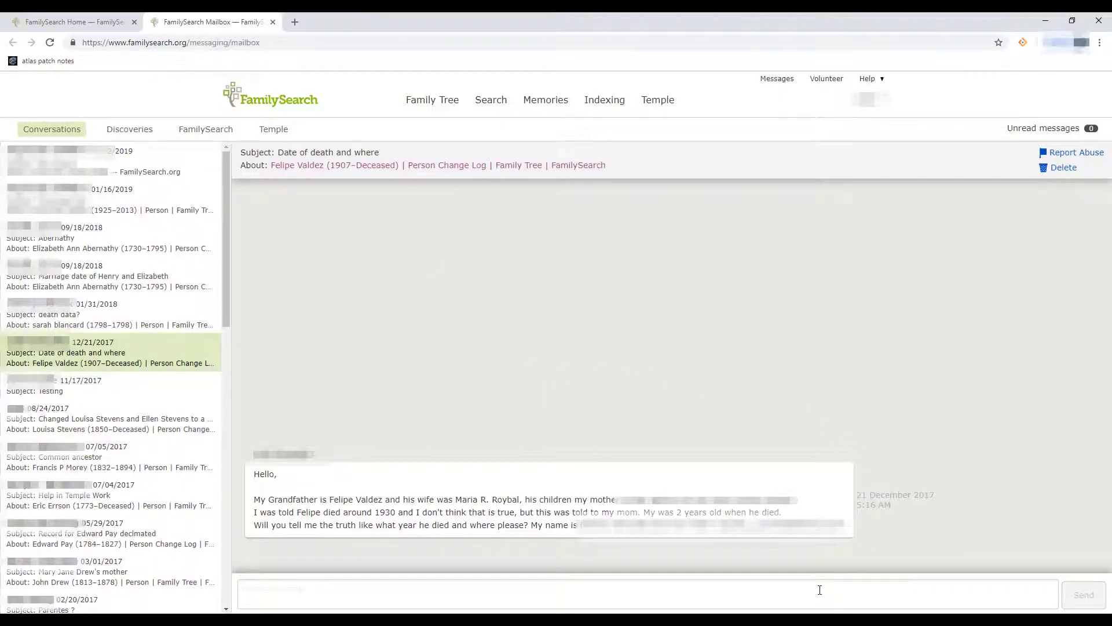
pyautogui.click(270, 587)
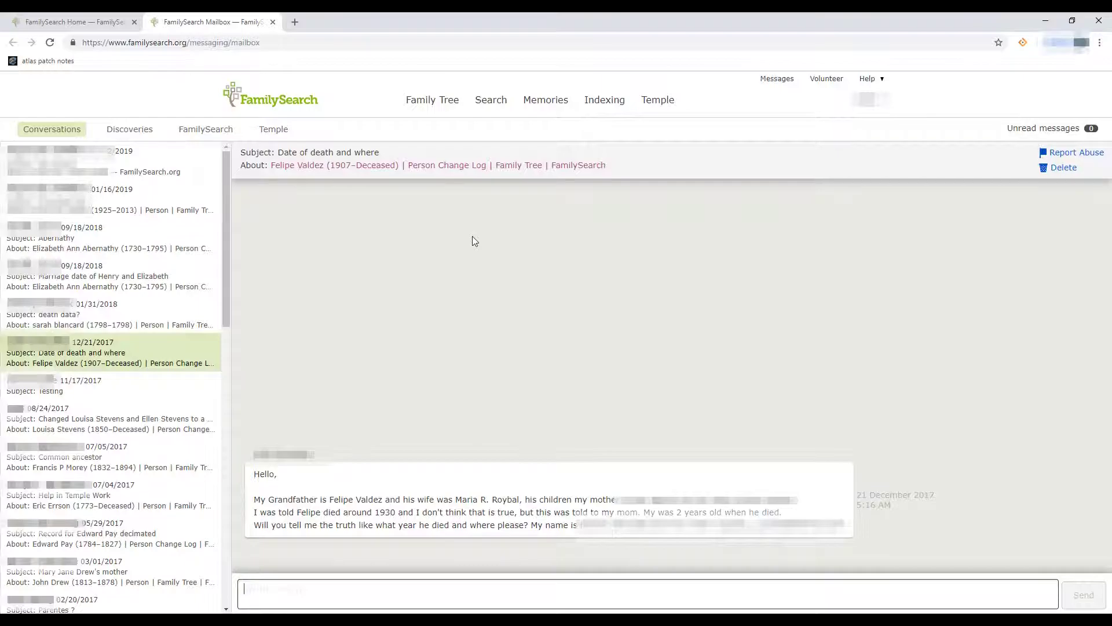
# Check the Discoveries and FamilySearch message categories in the mailbox.
pyautogui.click(143, 141)
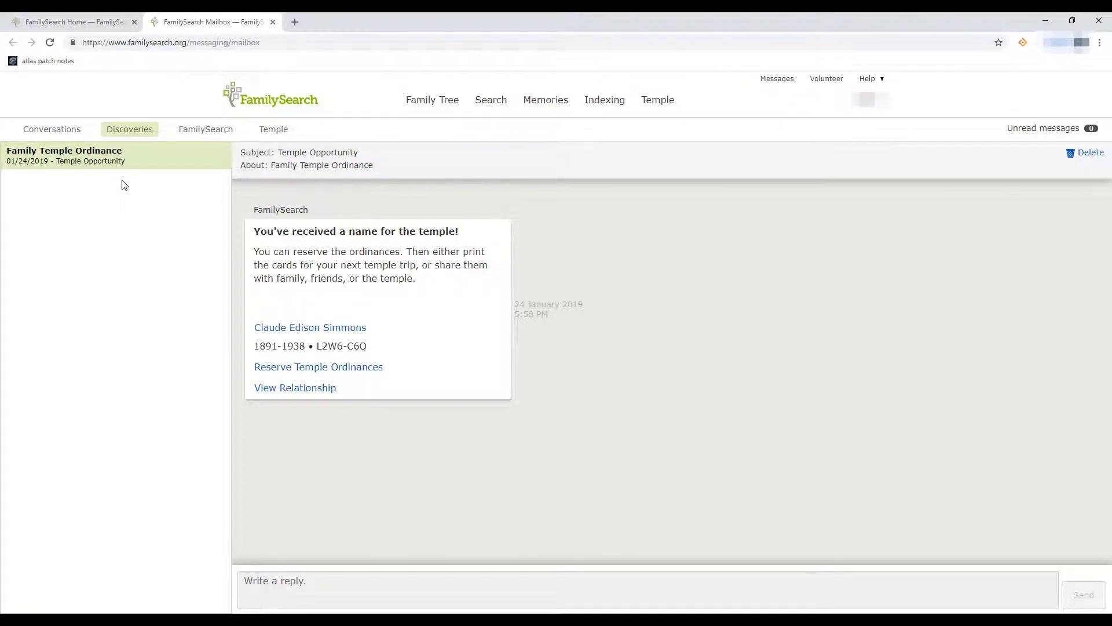
pyautogui.click(200, 135)
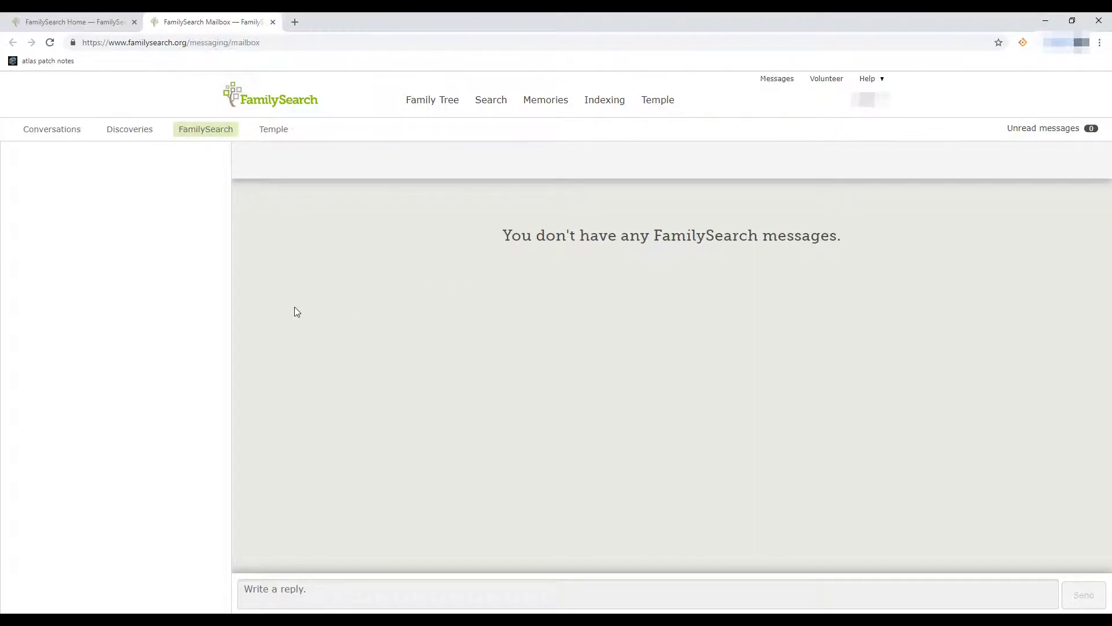
# Examine the Temple category's completed-ordinance messages dated 01/31/2019, 01/30/2019 and 01/09/2019 for the ordinance dates and temples.
pyautogui.click(272, 137)
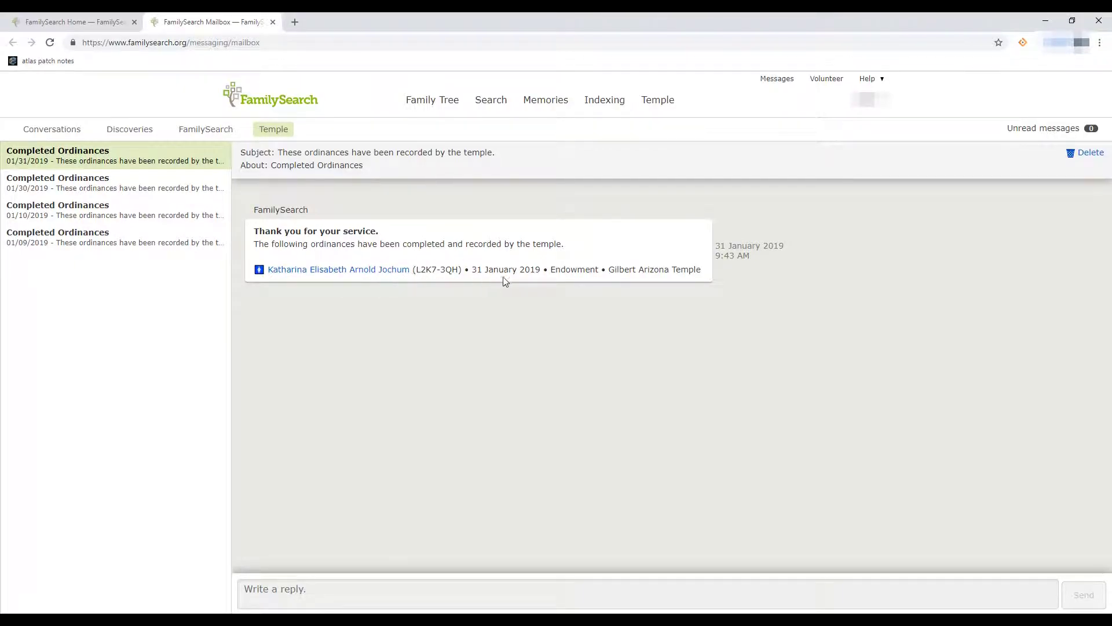
pyautogui.moveTo(472, 269); pyautogui.dragTo(701, 279)
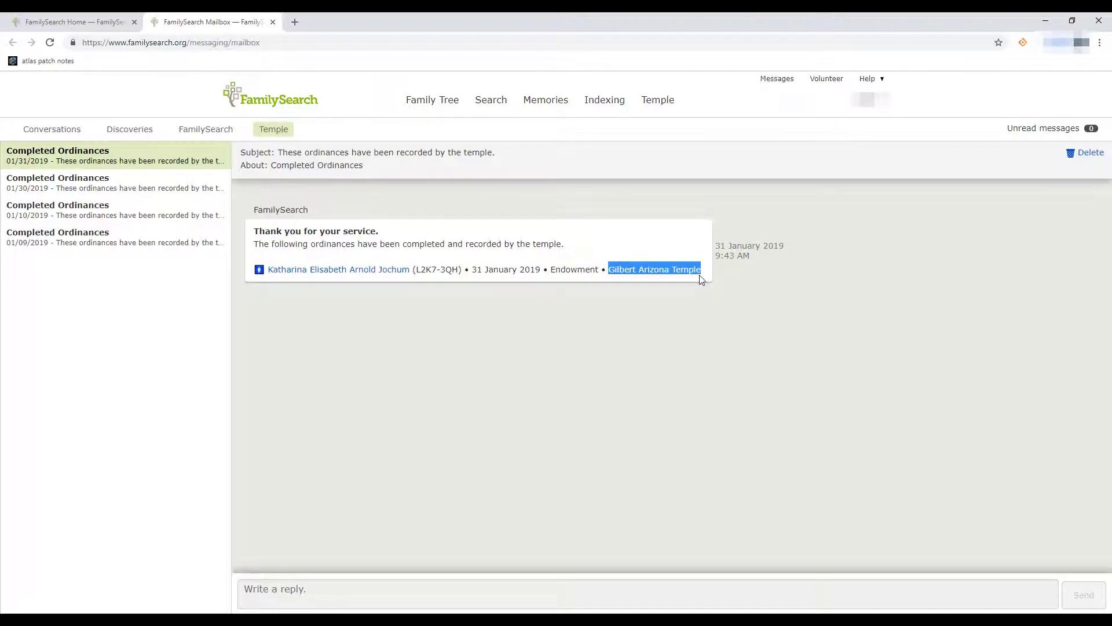
pyautogui.click(700, 274)
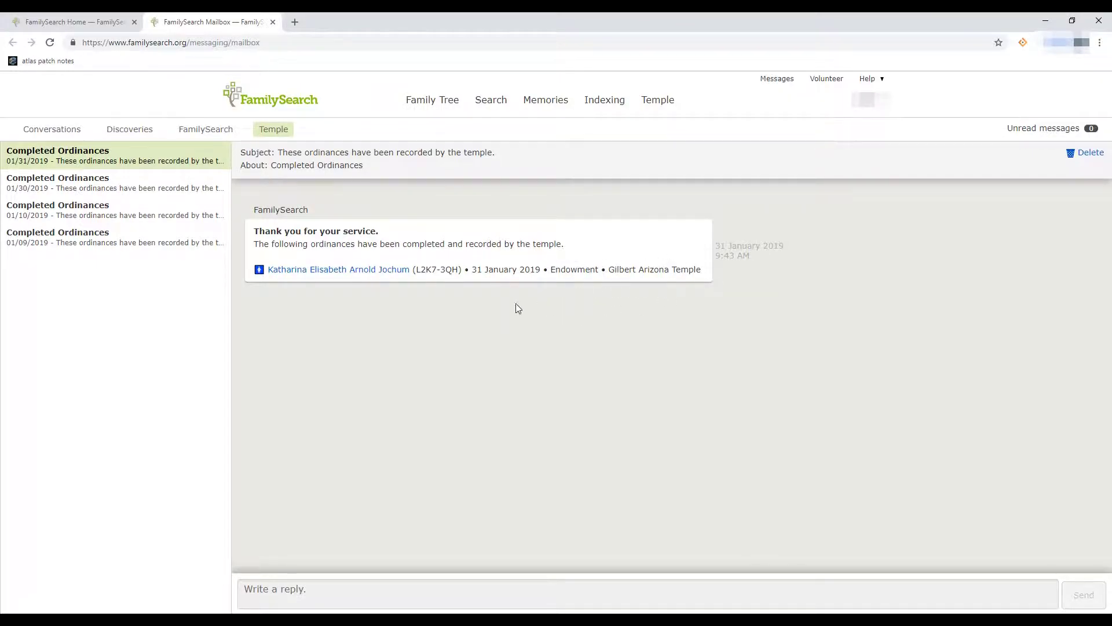
pyautogui.moveTo(617, 271); pyautogui.dragTo(677, 273)
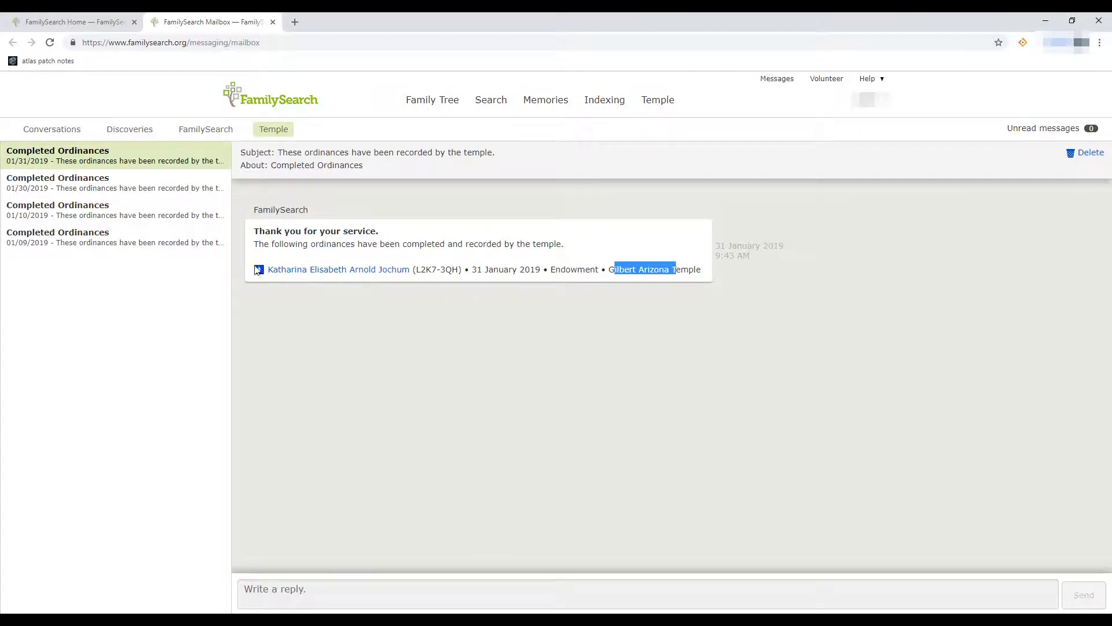
pyautogui.click(119, 188)
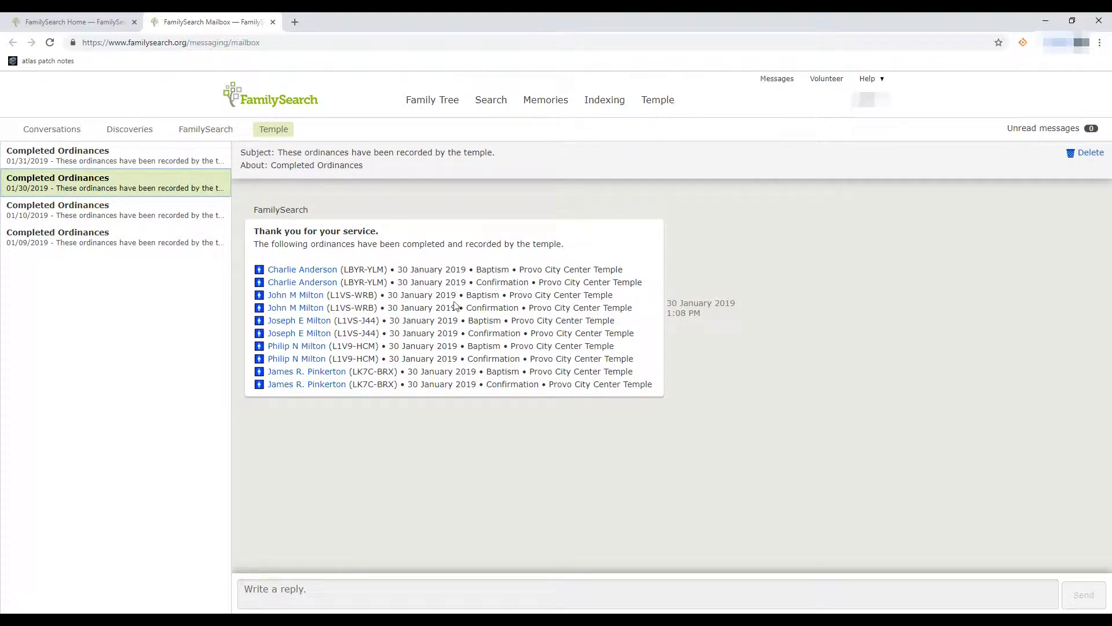
pyautogui.moveTo(408, 384); pyautogui.dragTo(476, 384)
pyautogui.moveTo(549, 385); pyautogui.dragTo(620, 385)
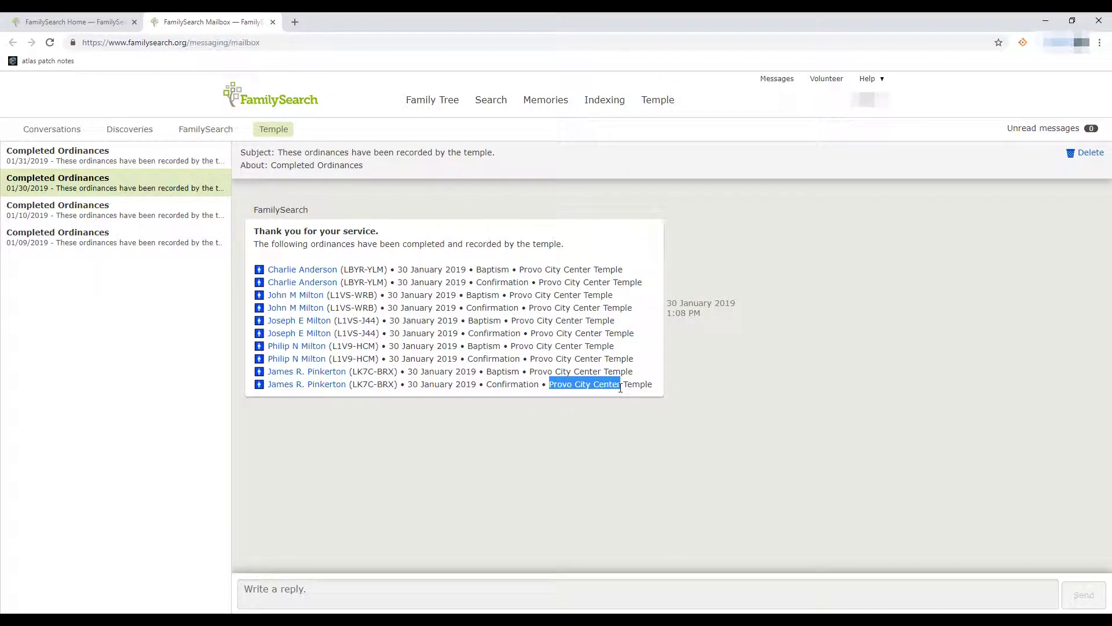
pyautogui.click(302, 415)
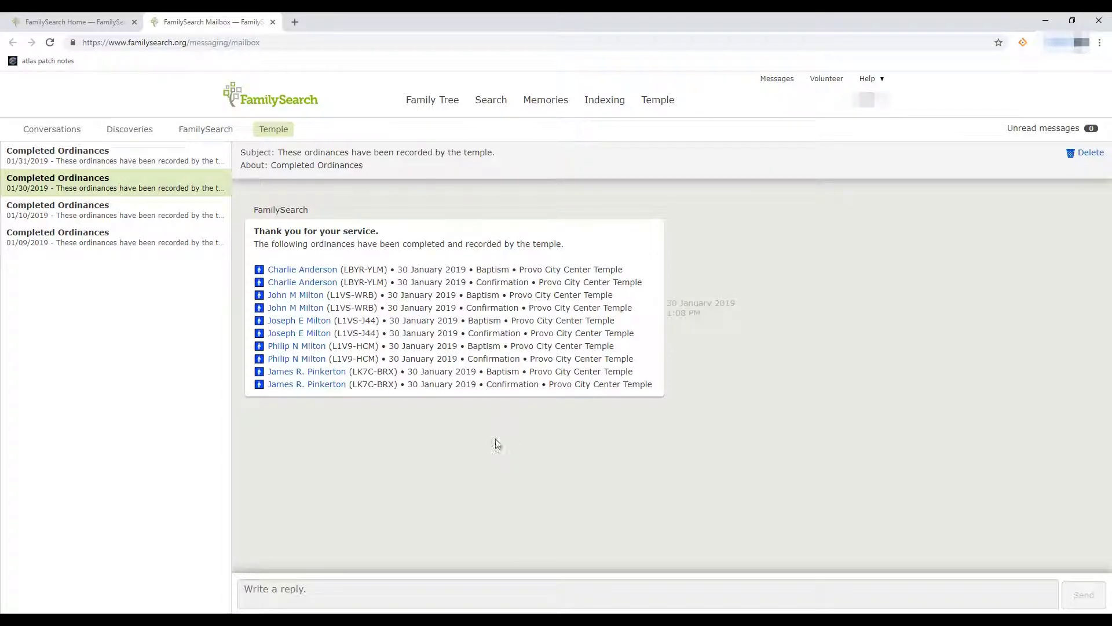
pyautogui.click(182, 247)
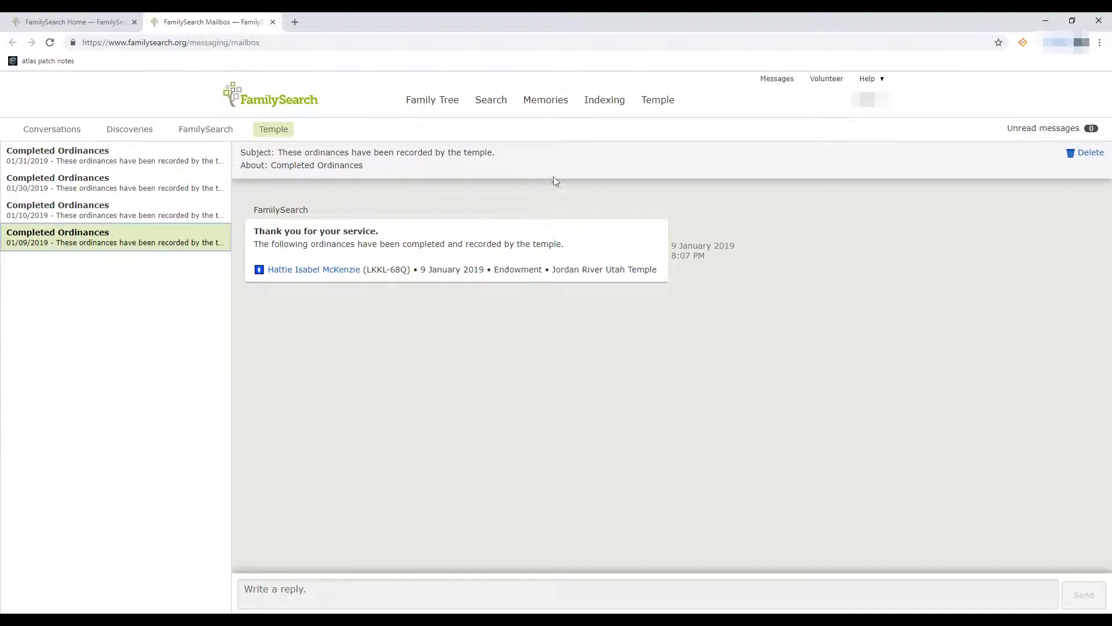
# Open the birth details on the ancestor's person page and view the contact card of the contributor who last changed them.
pyautogui.click(649, 103)
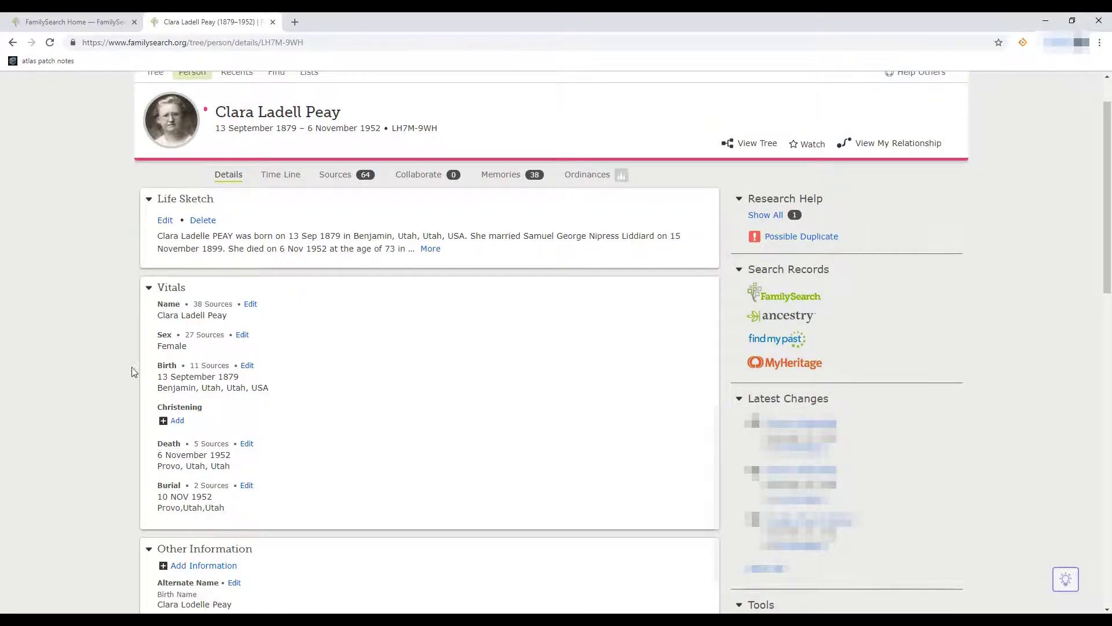
pyautogui.click(249, 366)
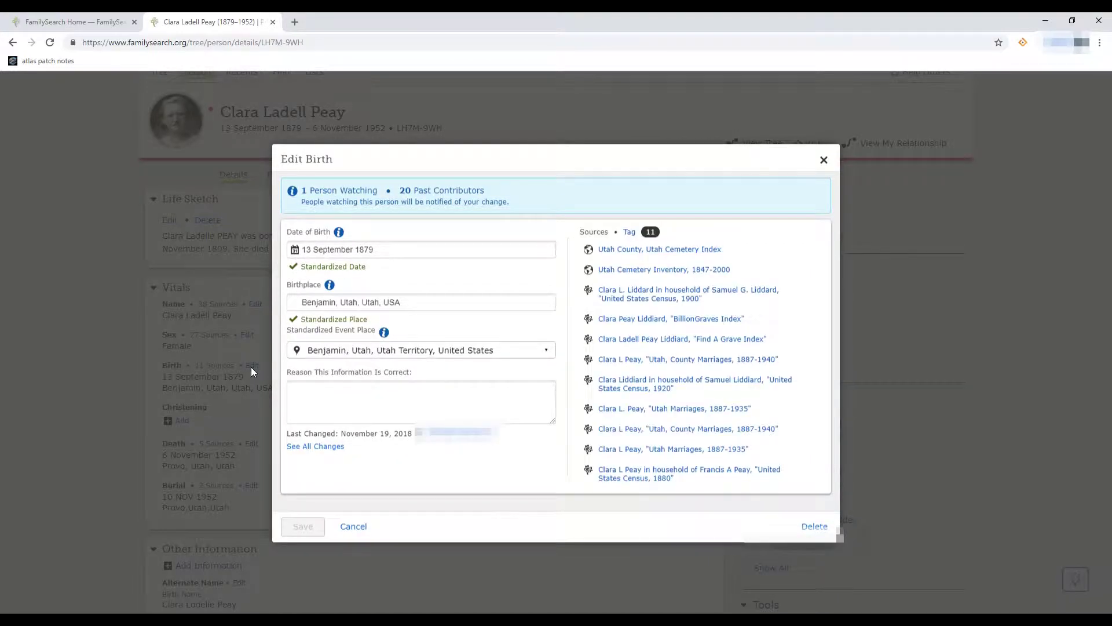
pyautogui.moveTo(288, 435); pyautogui.dragTo(411, 435)
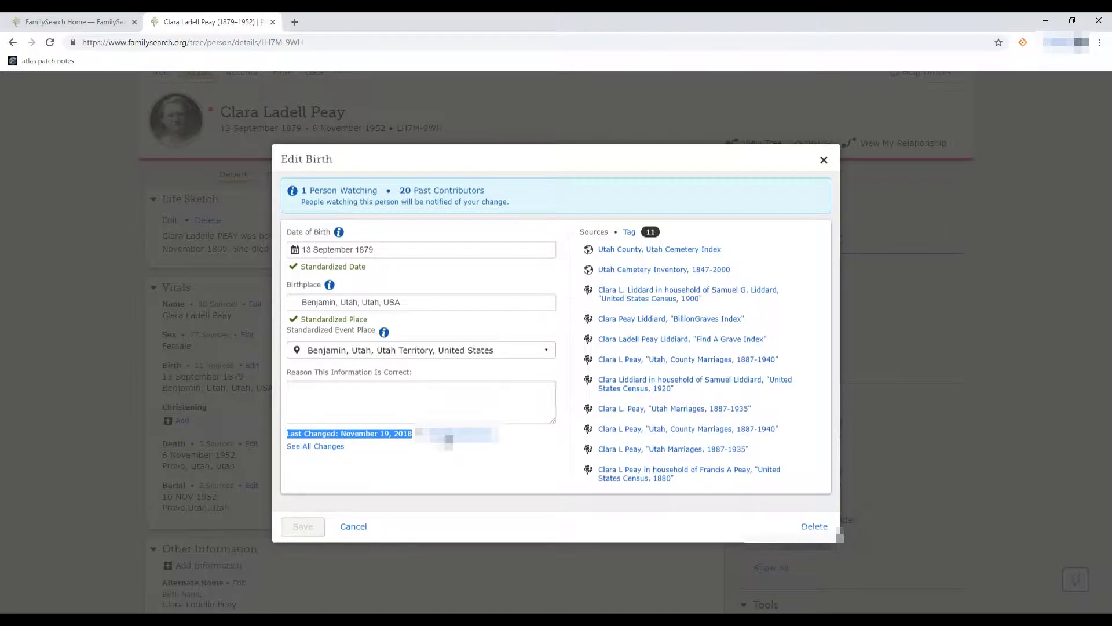
pyautogui.click(449, 439)
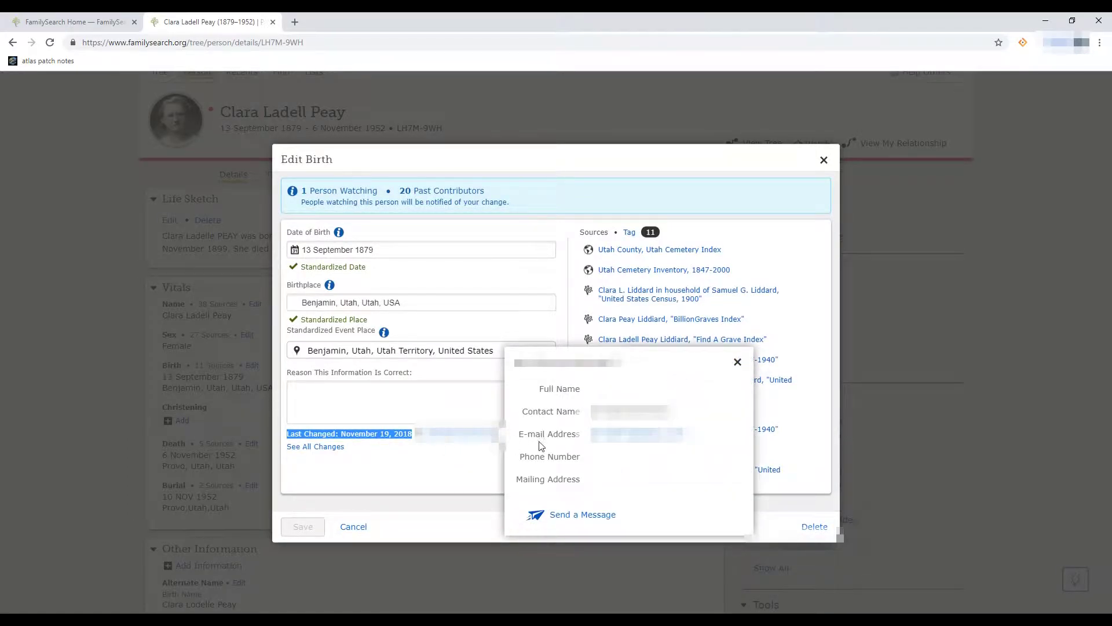
# Start a new message to the contributor, remove its About link, and close the unsent message and contact card.
pyautogui.click(587, 517)
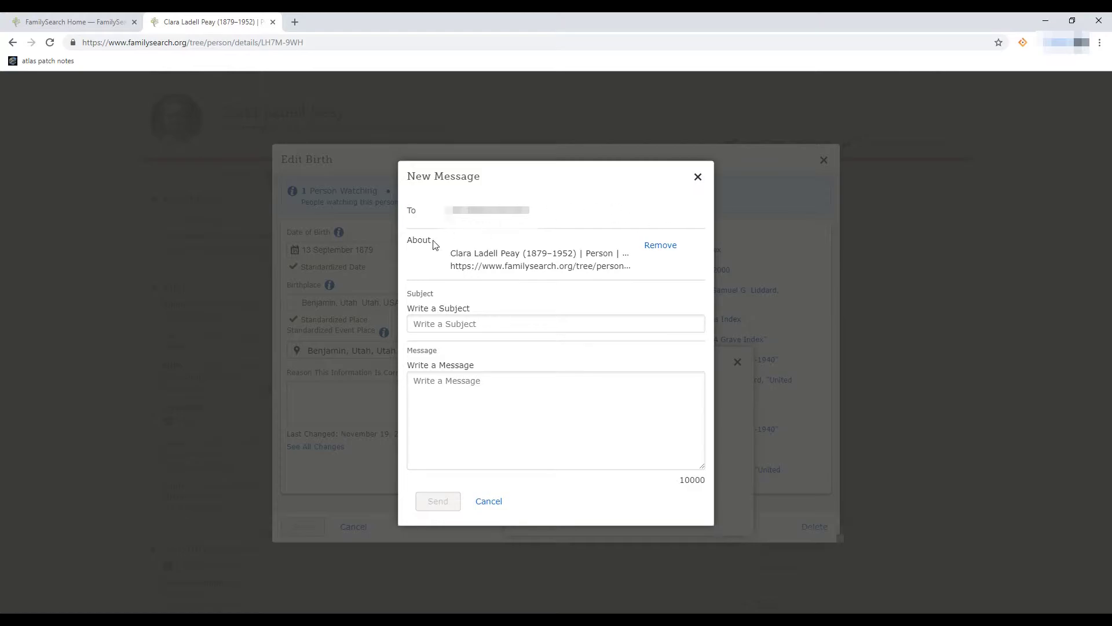
pyautogui.click(669, 248)
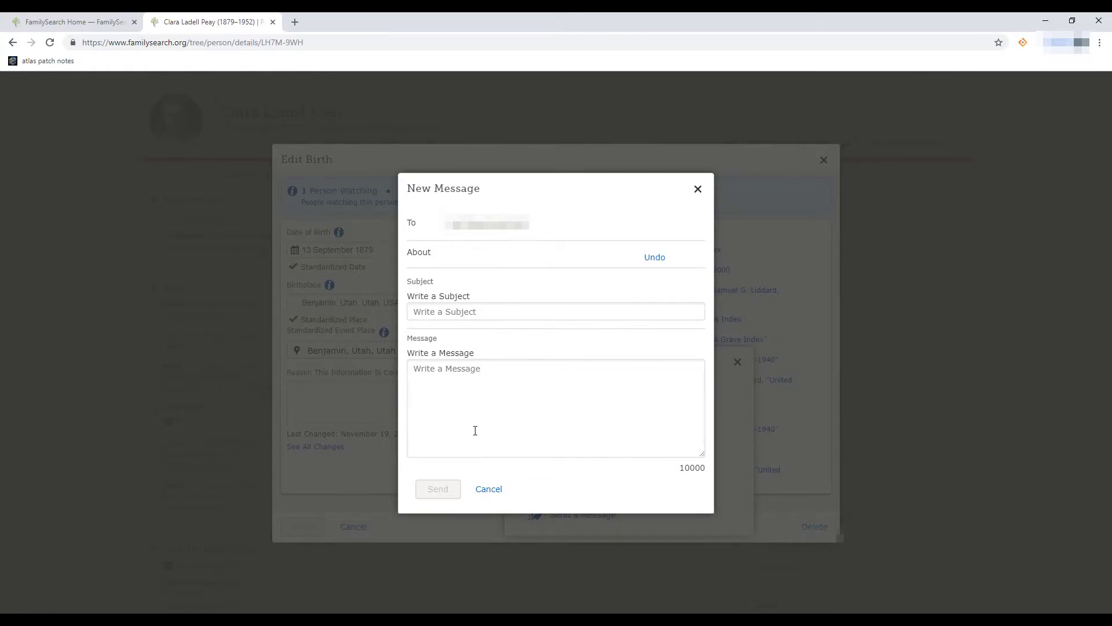
pyautogui.click(697, 191)
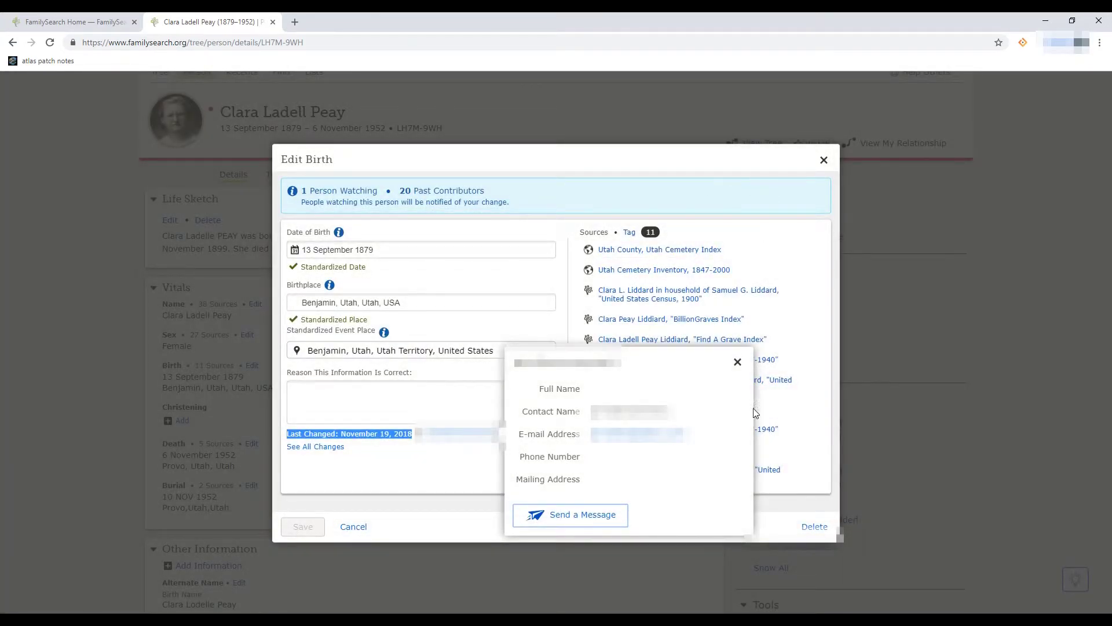
pyautogui.click(739, 363)
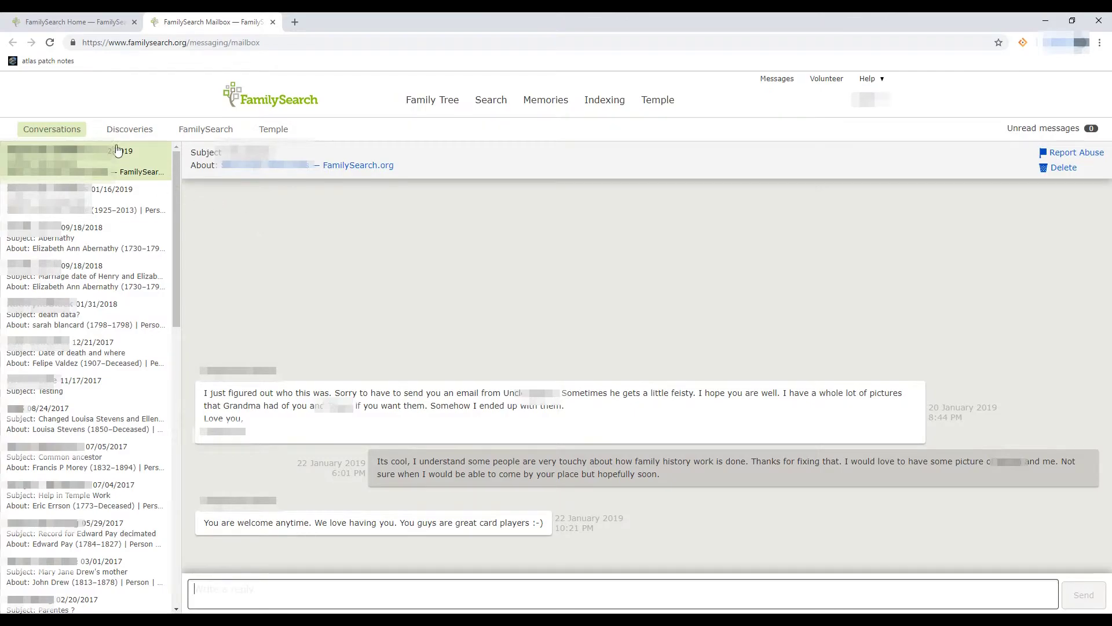
# Review the mailbox's Discoveries, Temple and FamilySearch categories again, finishing on the Temple messages.
pyautogui.click(126, 128)
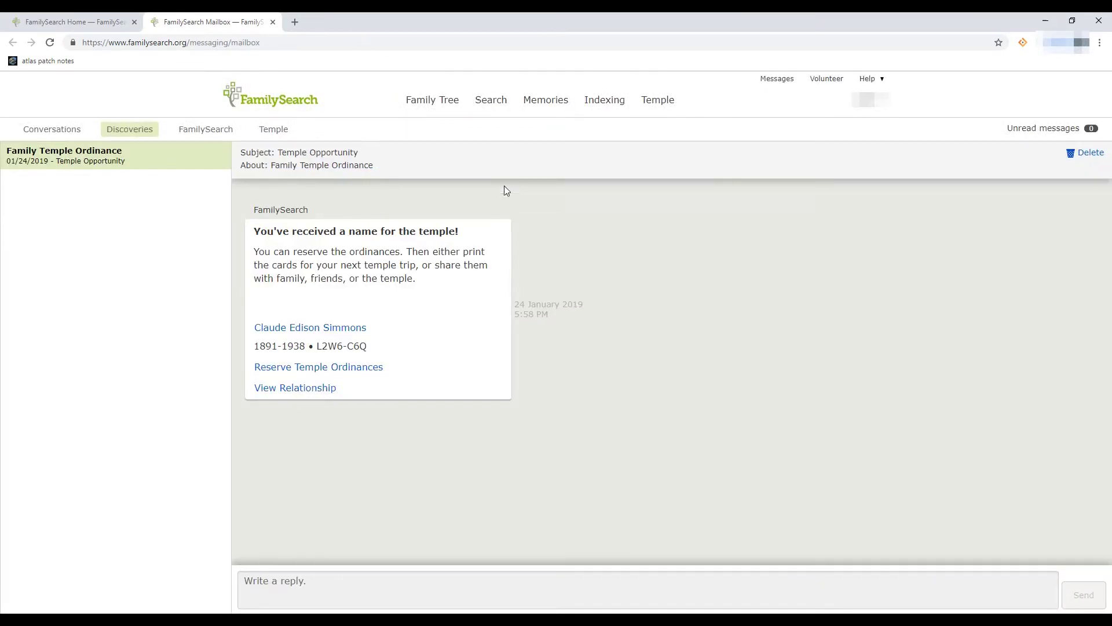
pyautogui.click(278, 128)
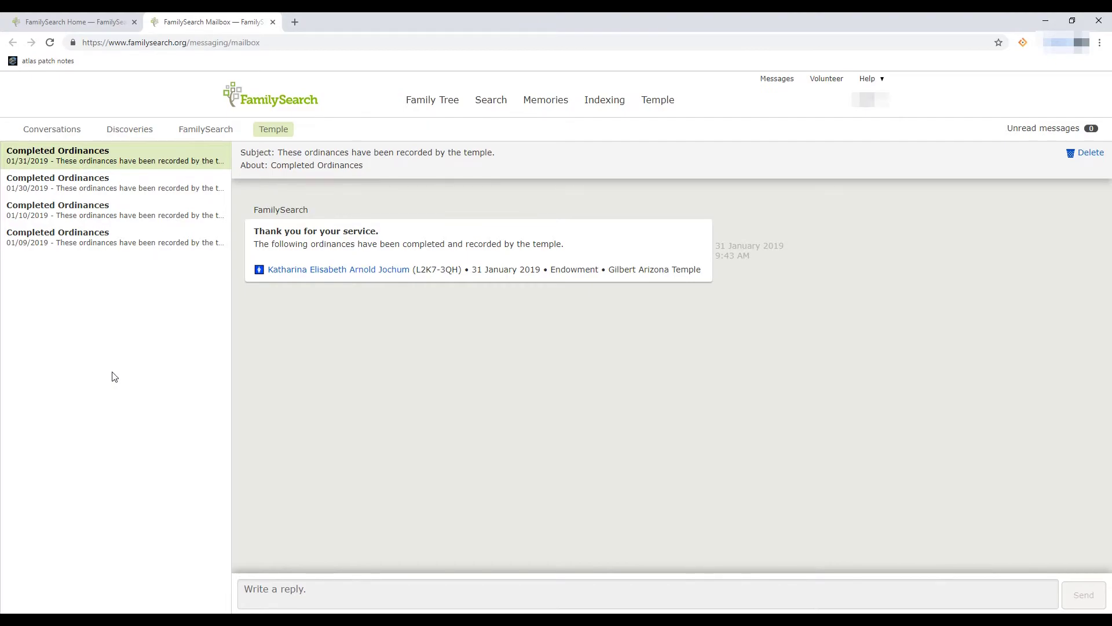
pyautogui.click(202, 129)
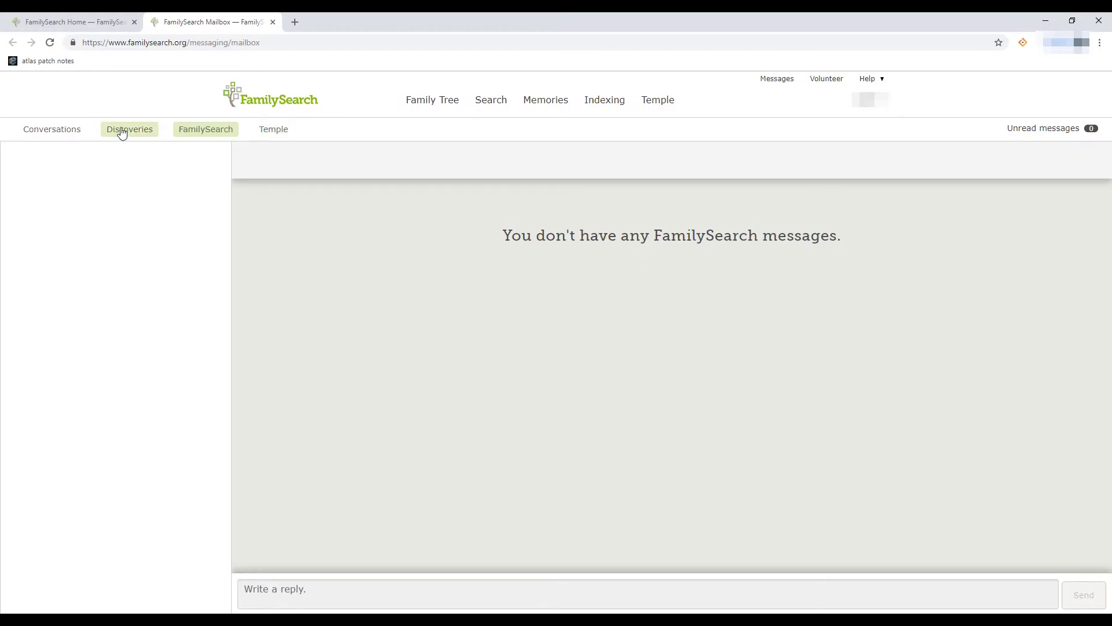
pyautogui.click(263, 133)
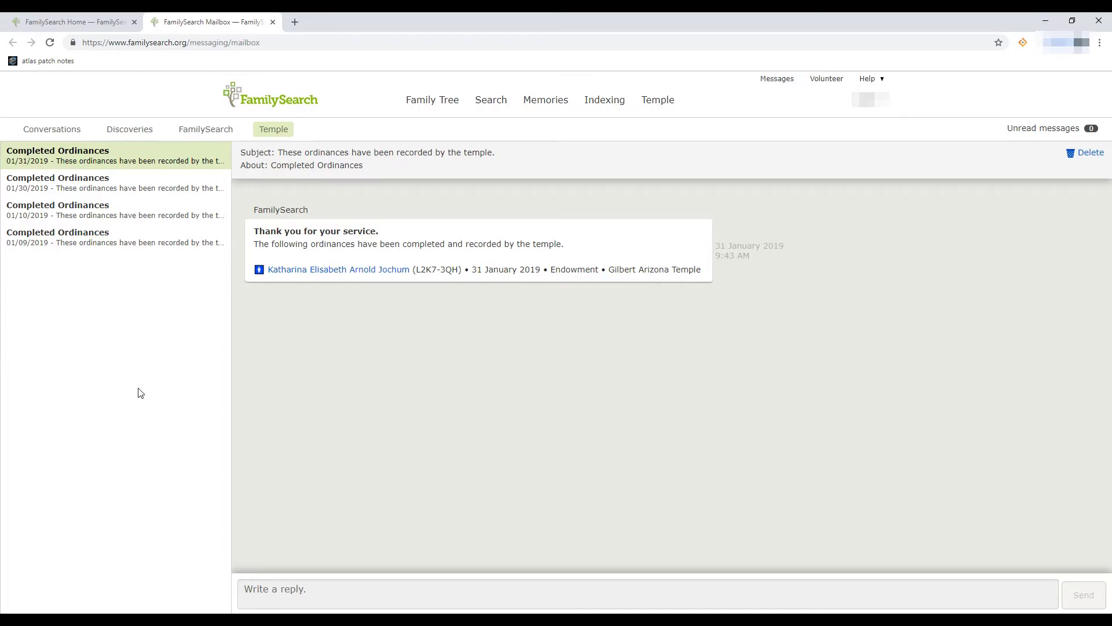